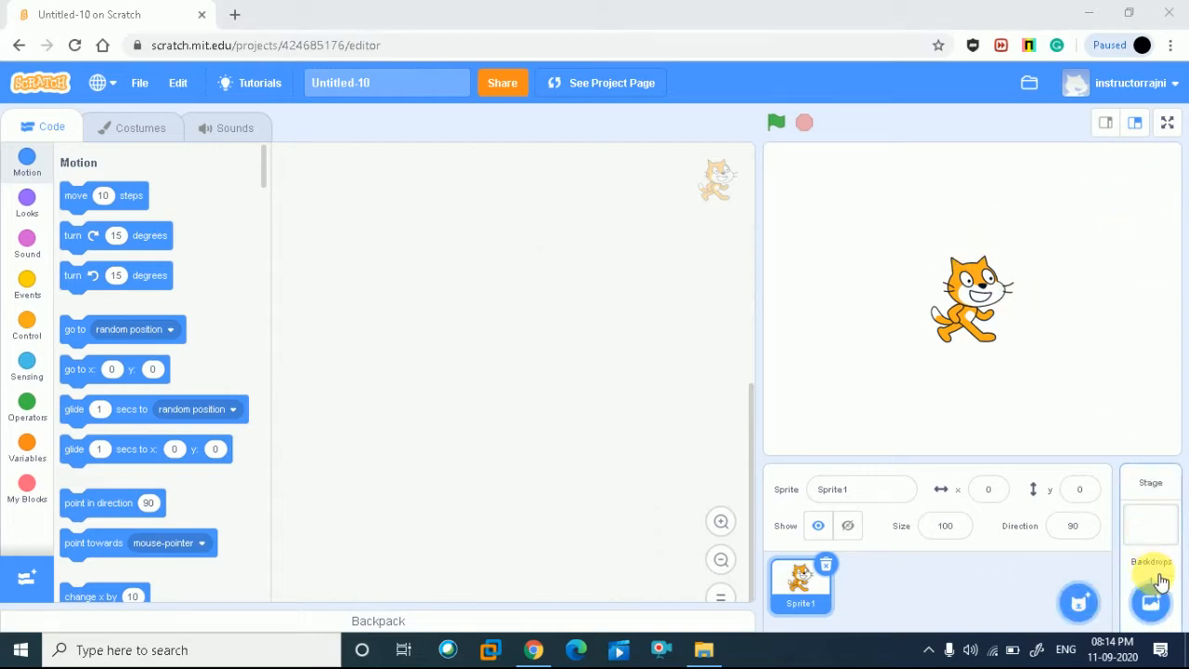
Step: Add the Witch House backdrop from the library and delete the default cat sprite
click(1153, 606)
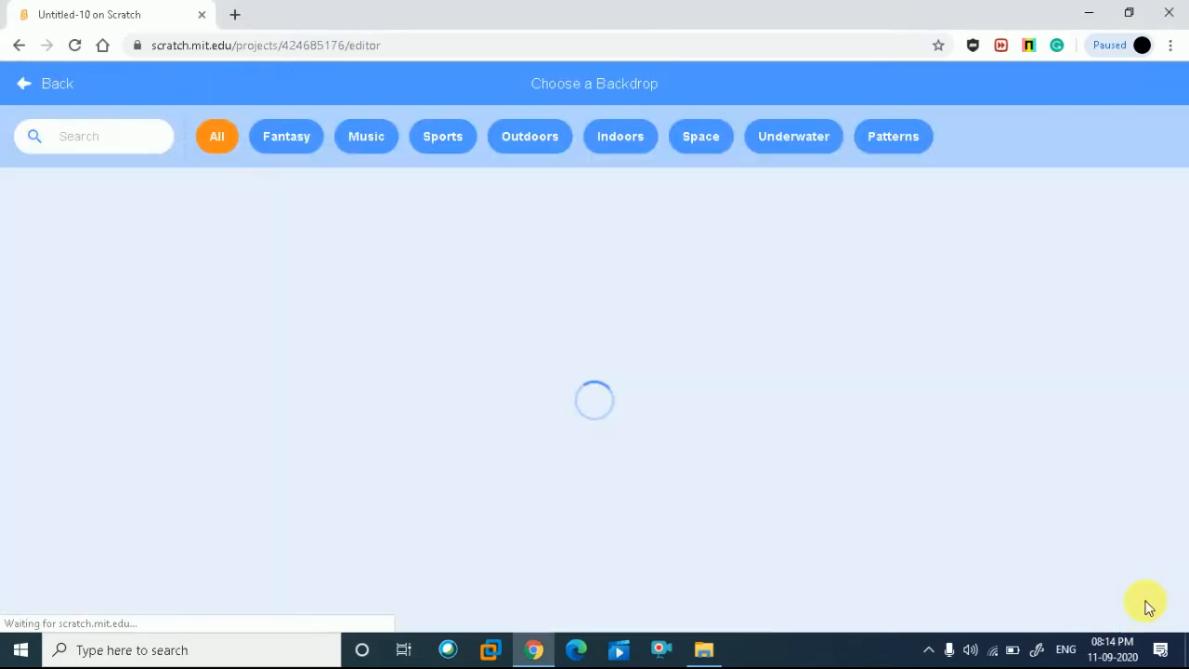
click(95, 141)
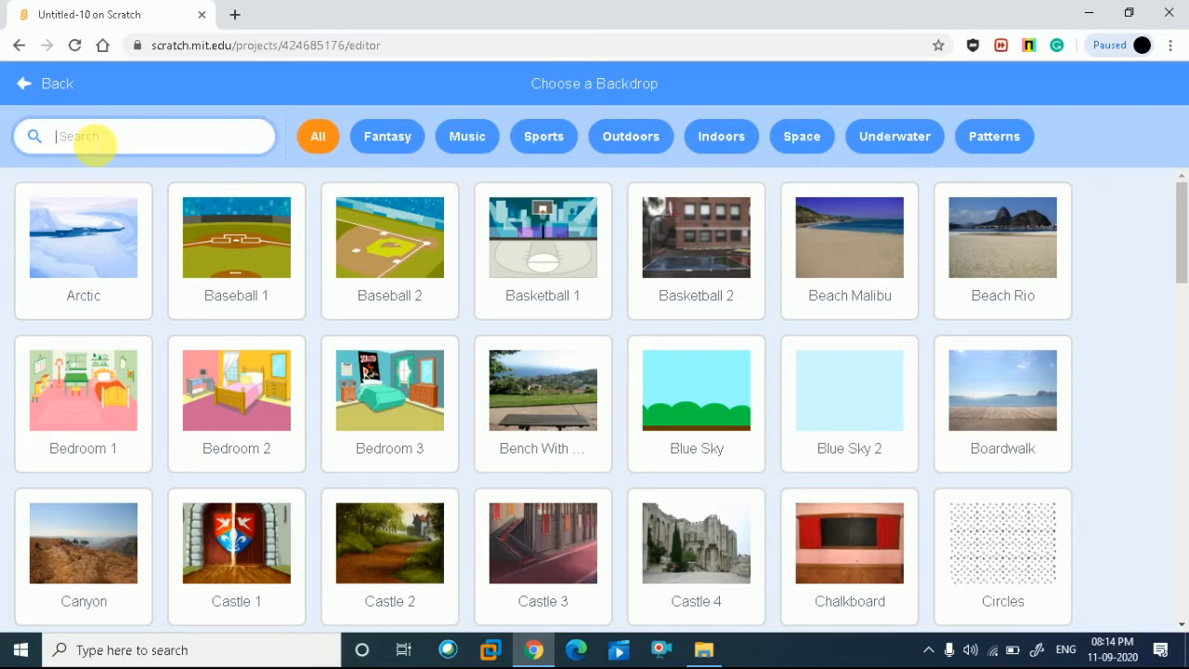
text(wit)
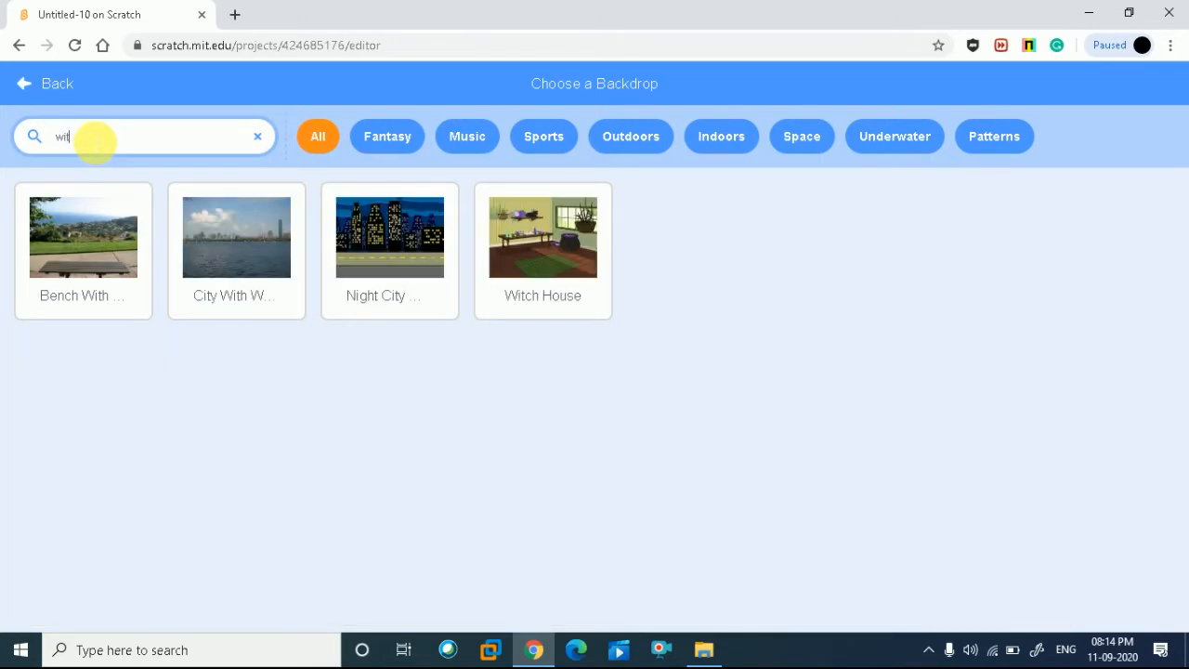
click(516, 268)
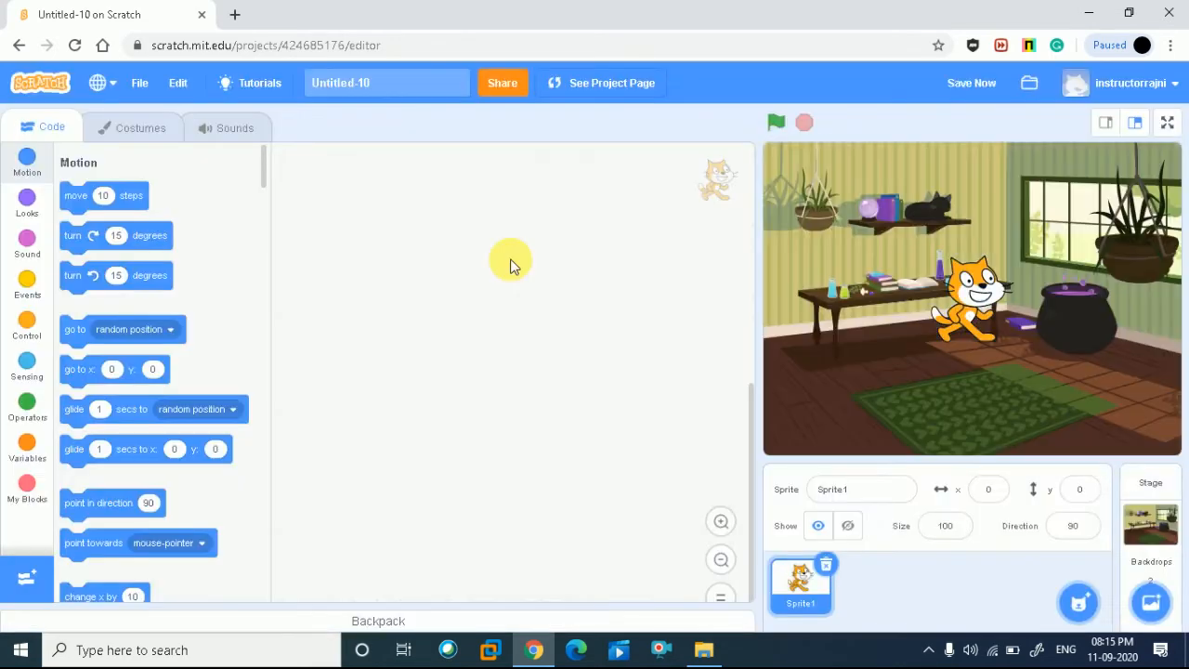
drag(966, 297, 831, 388)
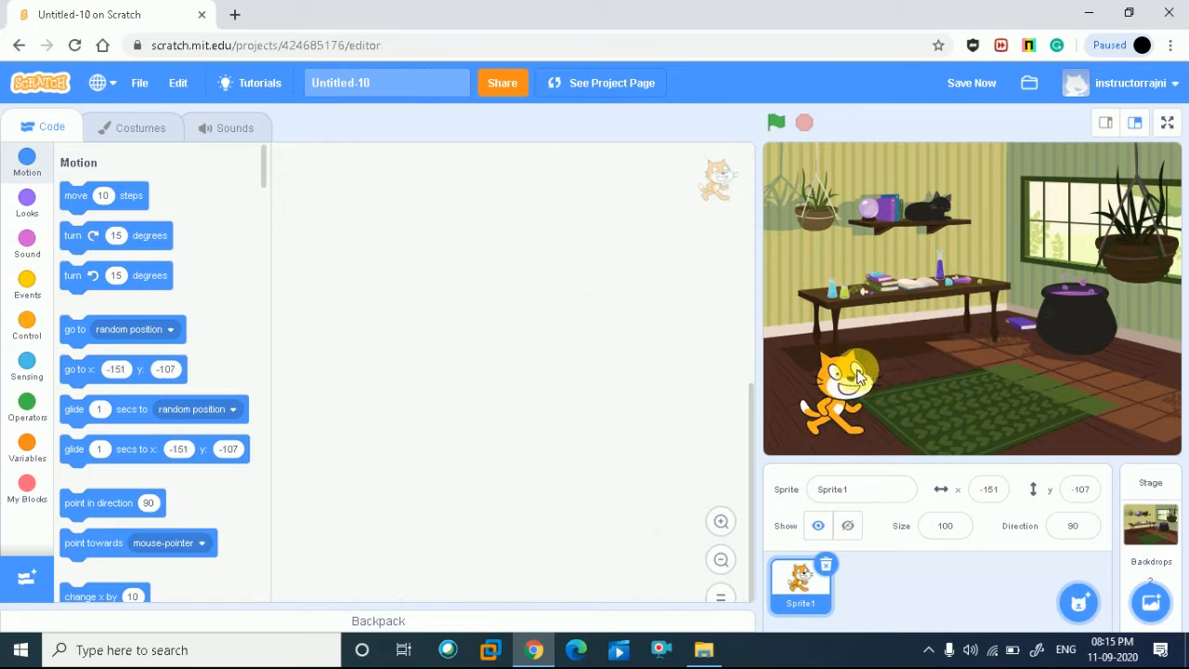
click(832, 570)
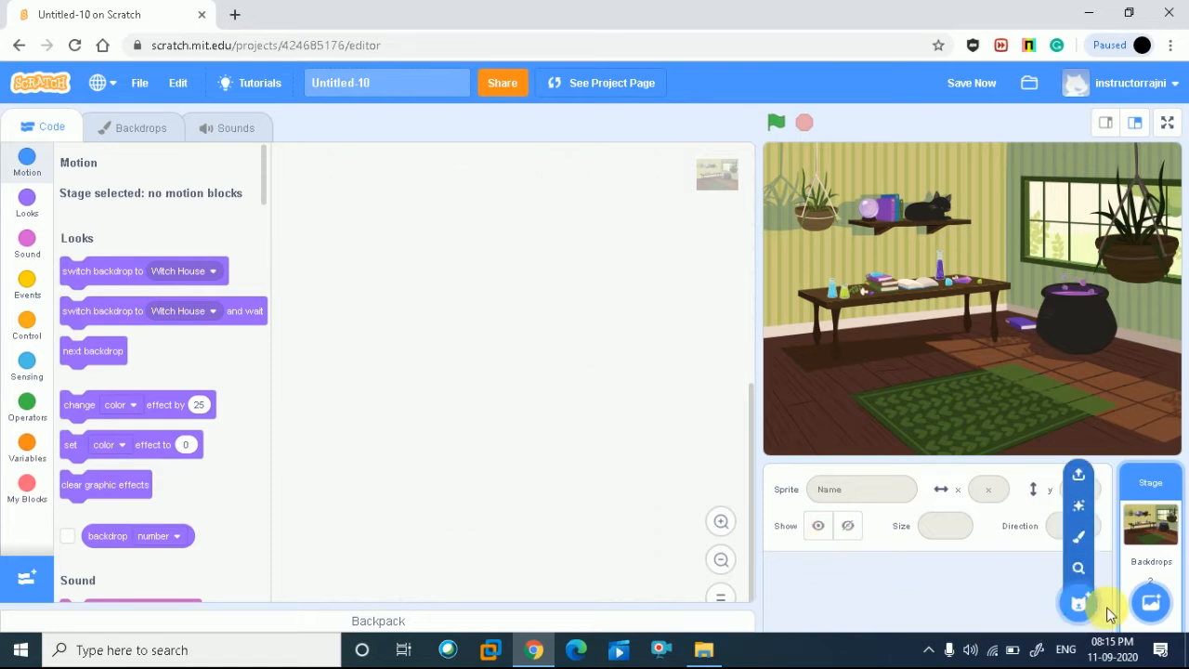
mouse_move(1079, 602)
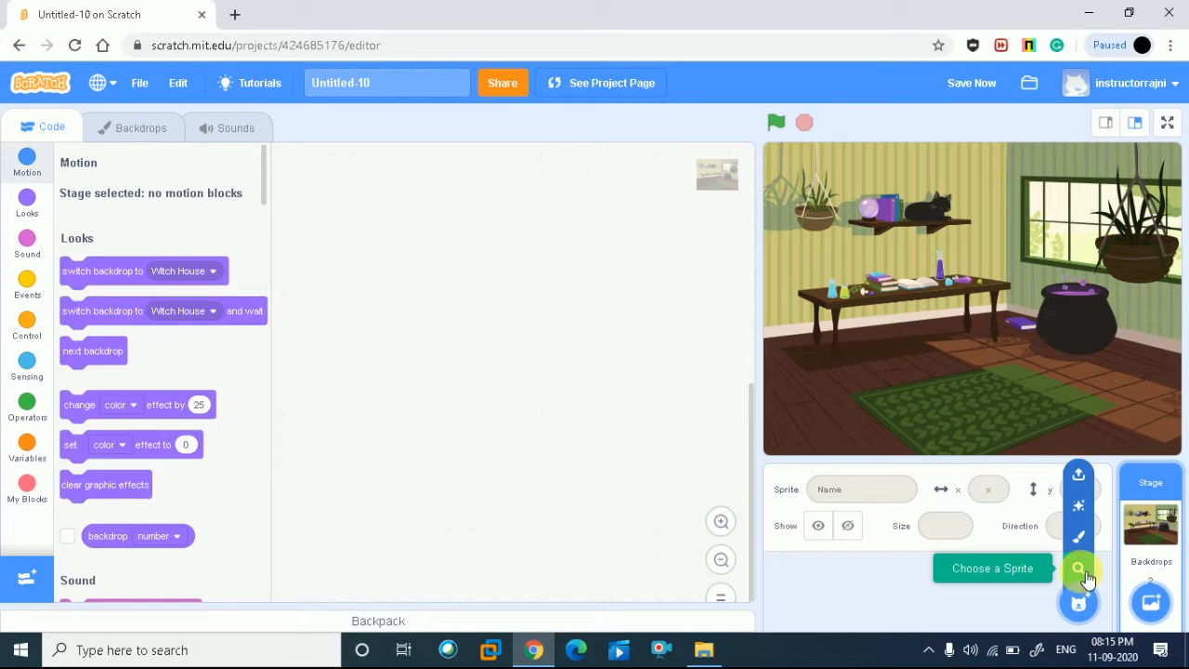
Step: Add the Elf sprite from the library and place it on the left, around x -109, y -15
click(1079, 569)
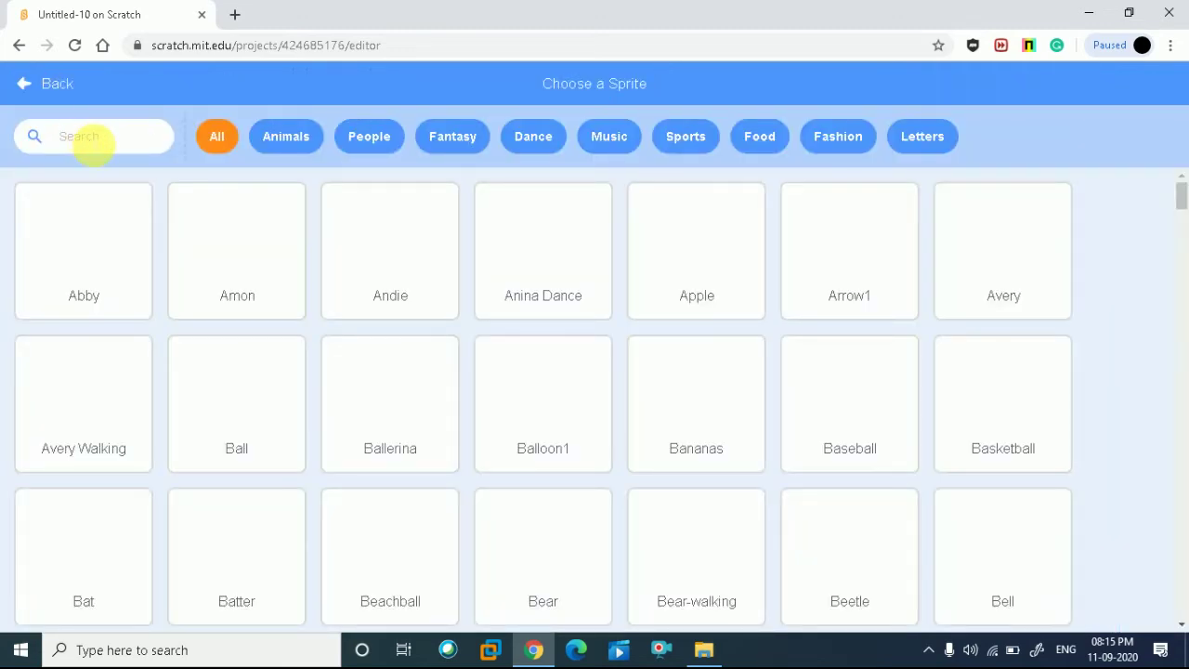
click(83, 137)
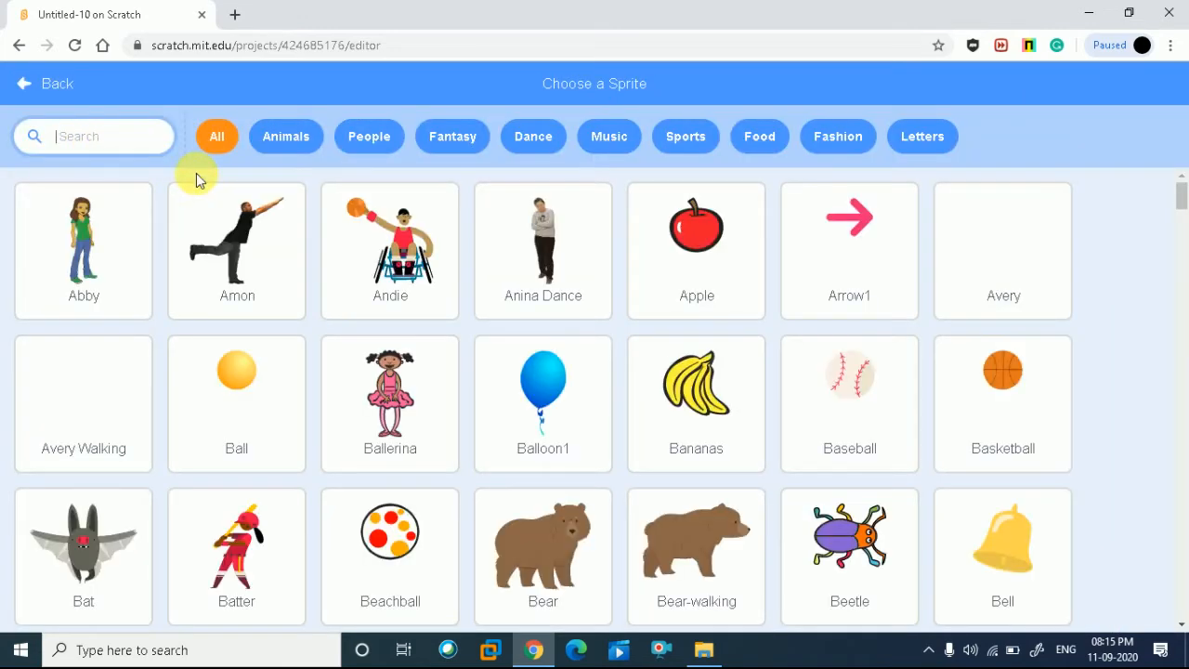
text(e)
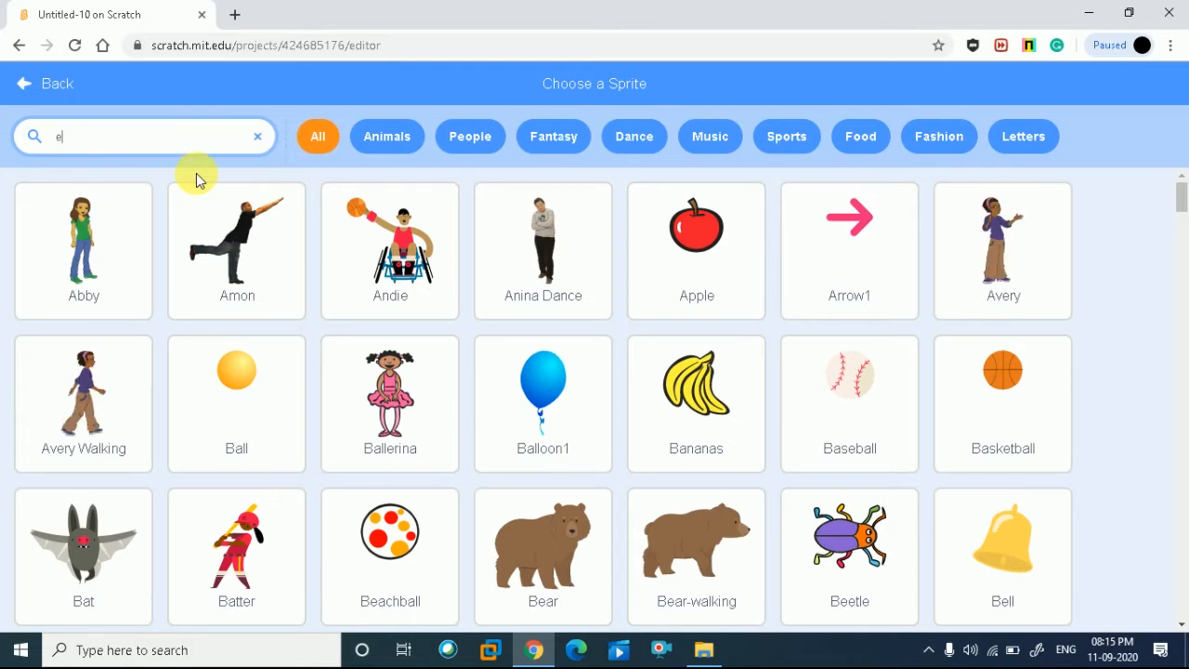
text(lf)
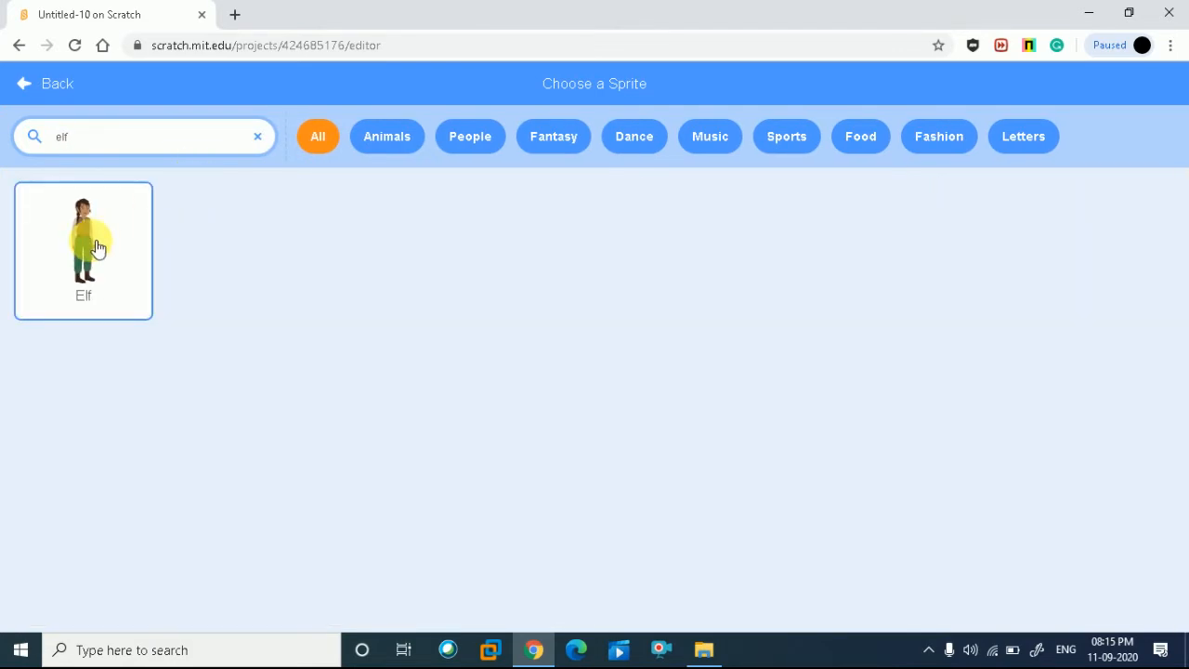
click(99, 247)
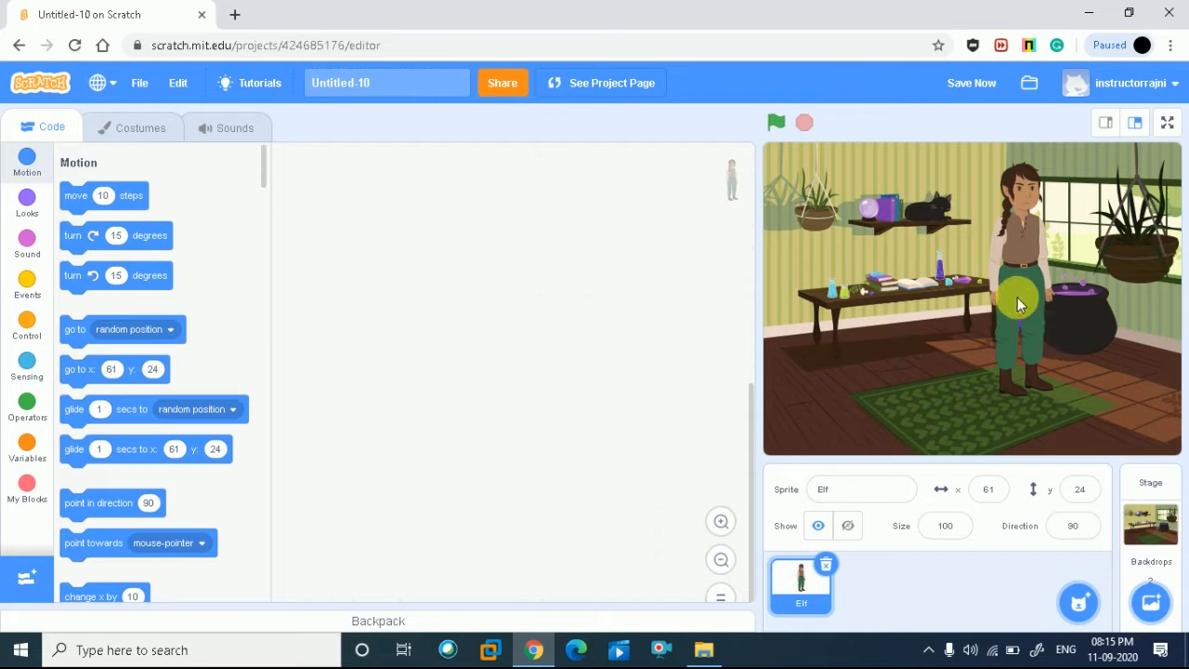
drag(1019, 303, 923, 344)
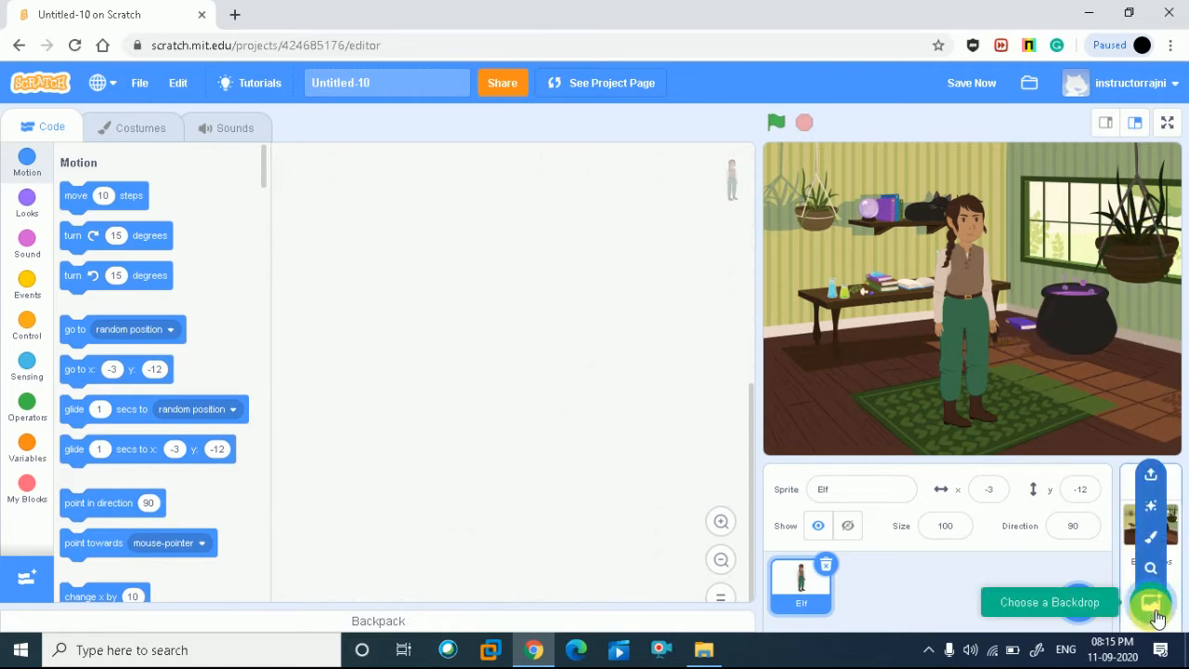
mouse_move(1078, 602)
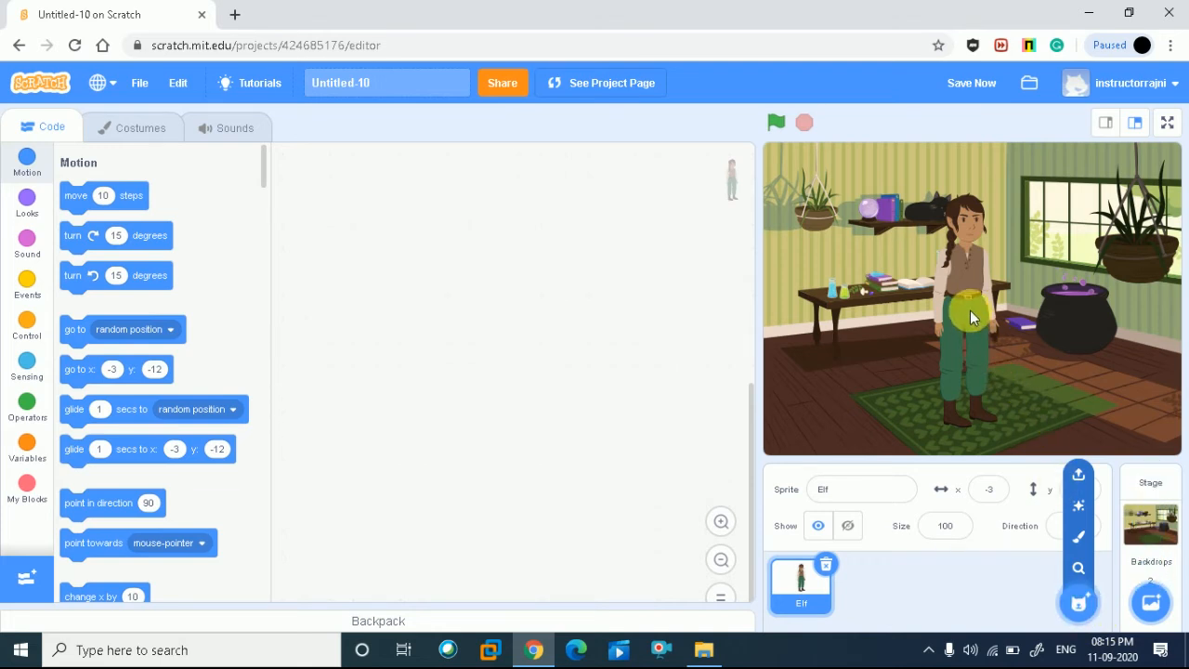
drag(970, 310, 877, 314)
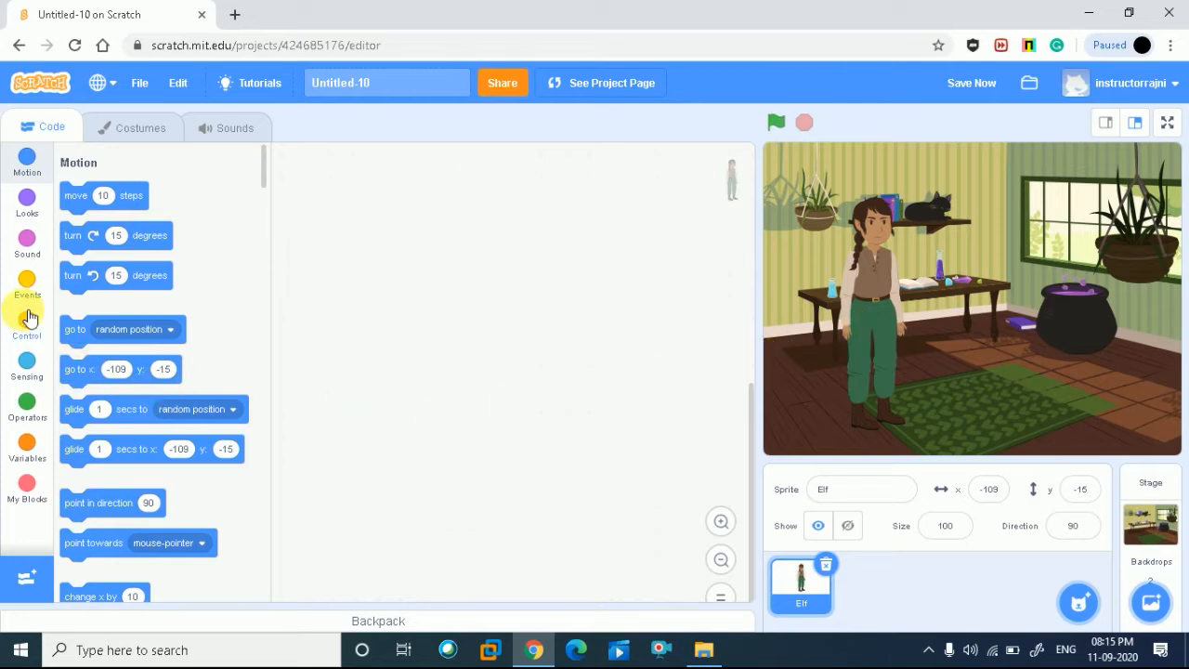
Step: Build the Elf's script: when flag clicked, switch backdrop to Witch House
click(27, 280)
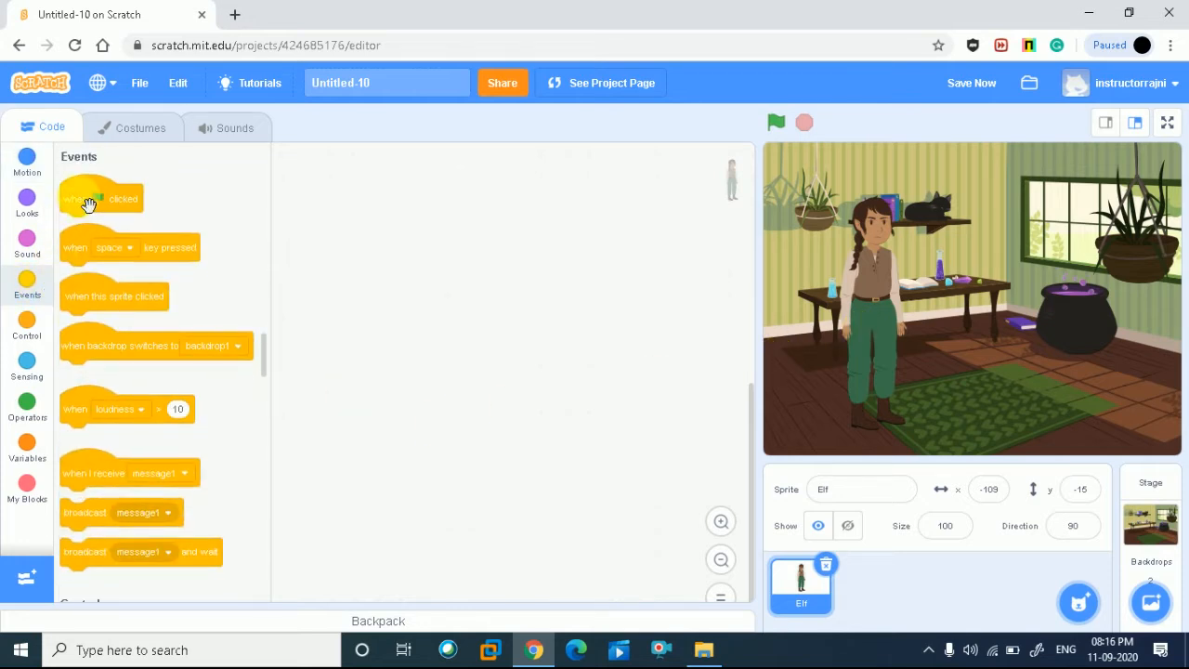
drag(103, 198, 409, 204)
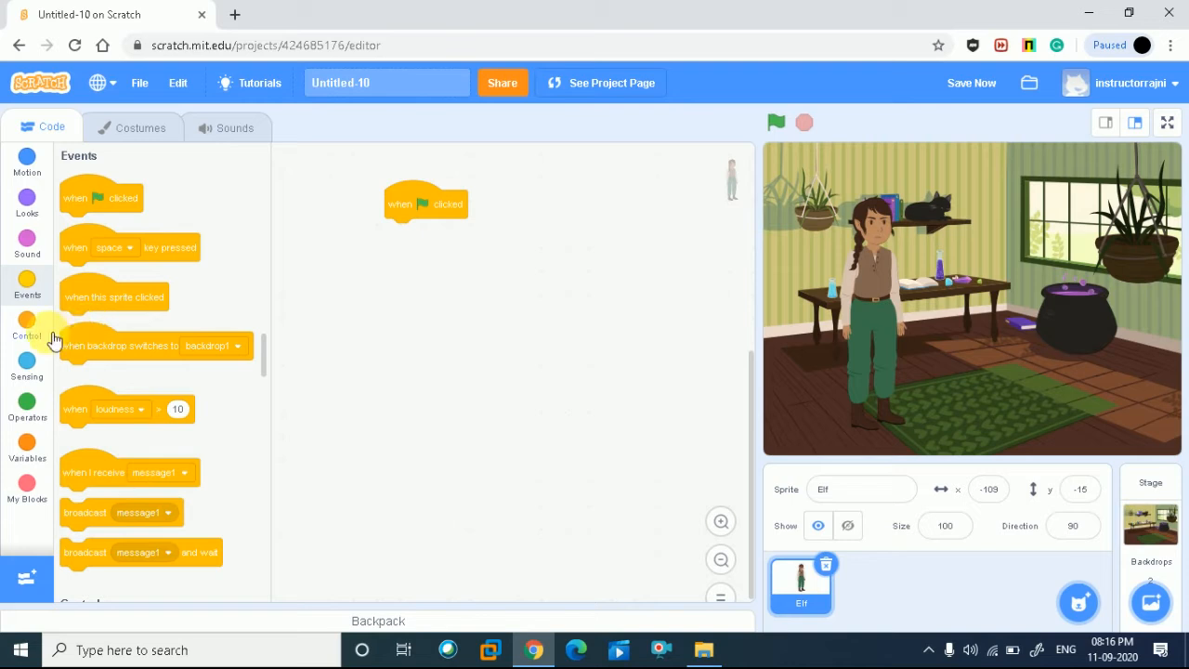
click(27, 204)
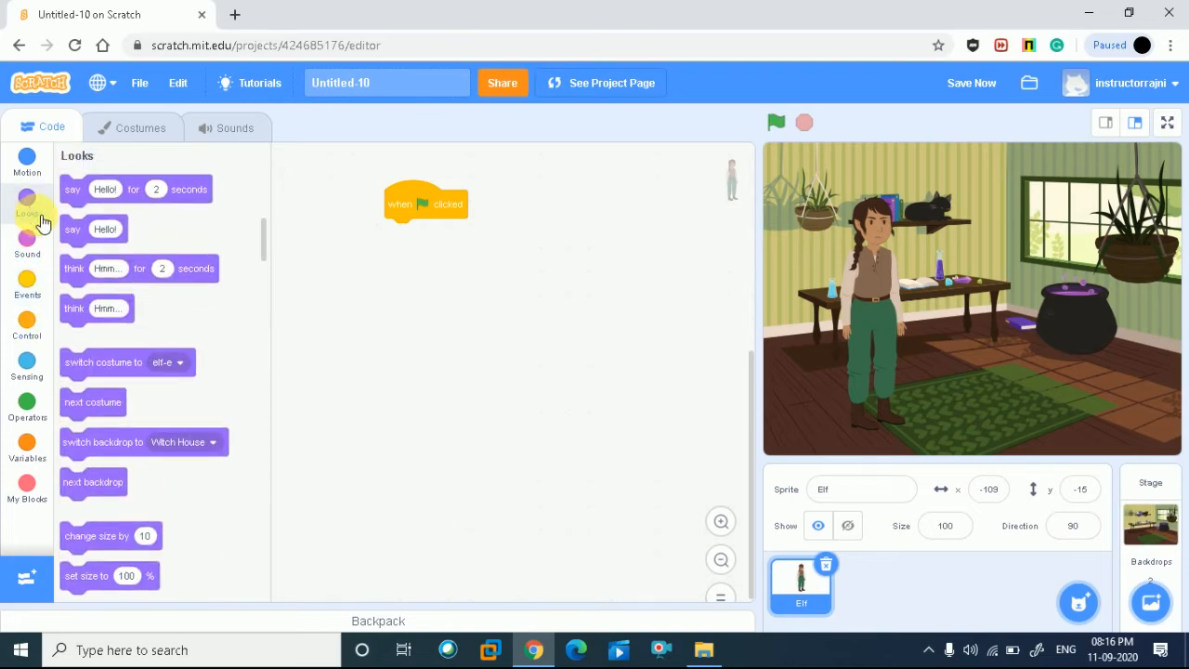
scroll(141, 309, down, 2)
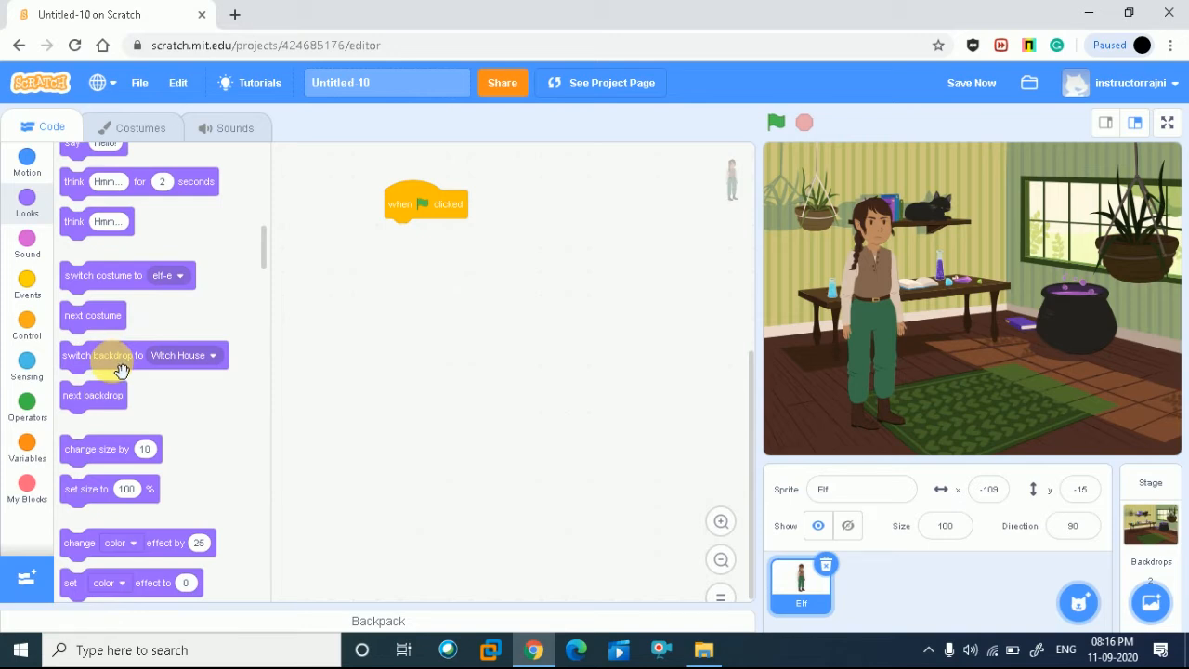
mouse_move(111, 358)
mouse_down()
mouse_move(319, 326)
mouse_move(444, 247)
mouse_up()
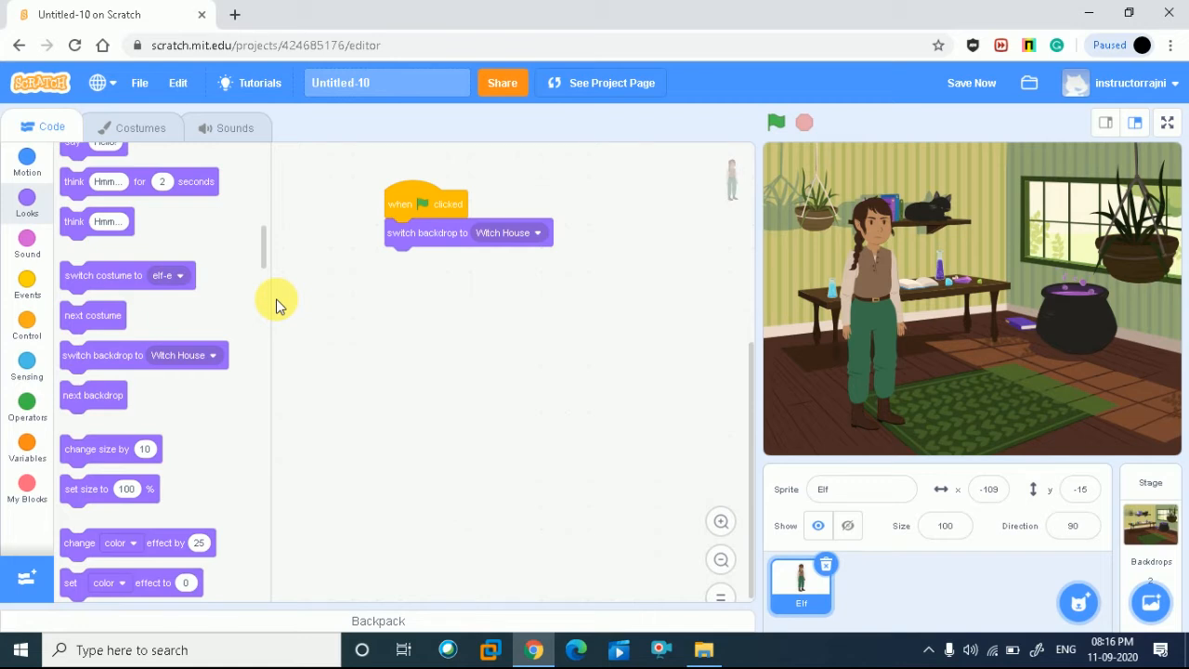
click(30, 327)
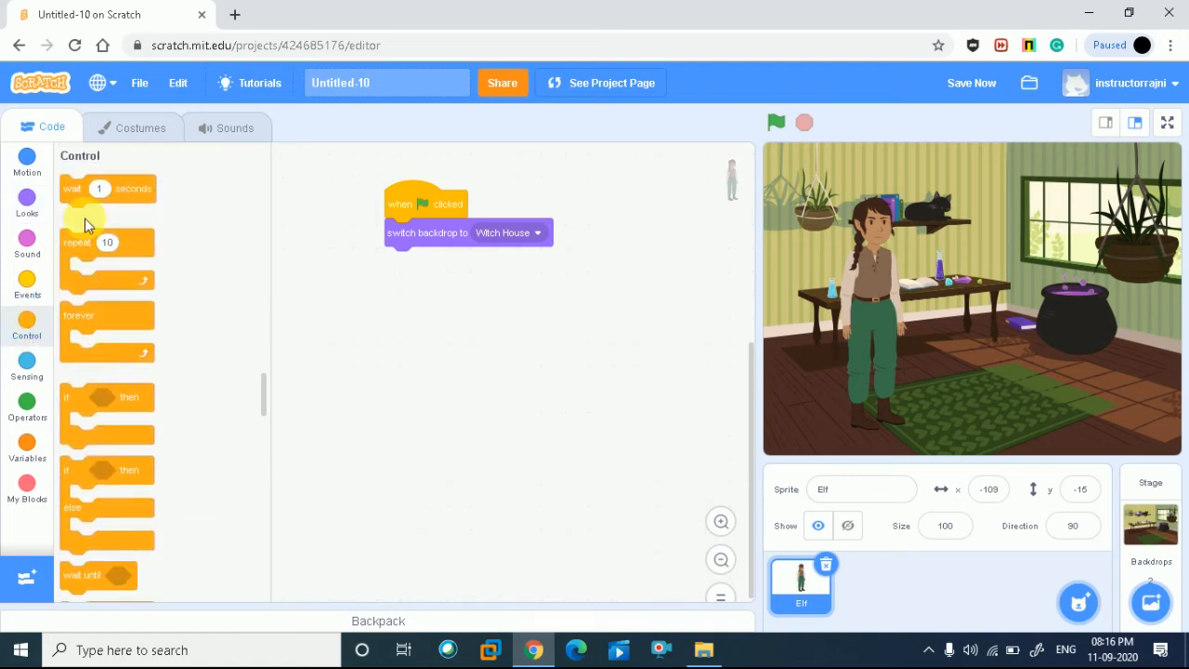
Step: Attach a wait block after the backdrop switch and set it to 4 seconds
drag(74, 191, 406, 279)
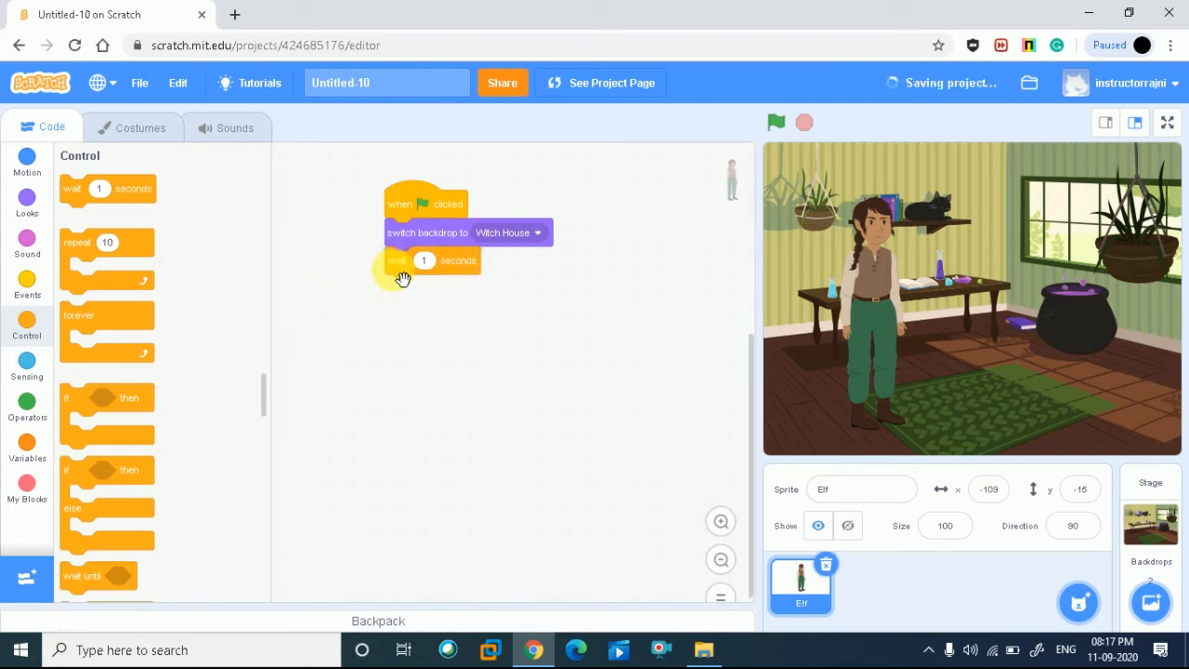
click(424, 261)
text(4)
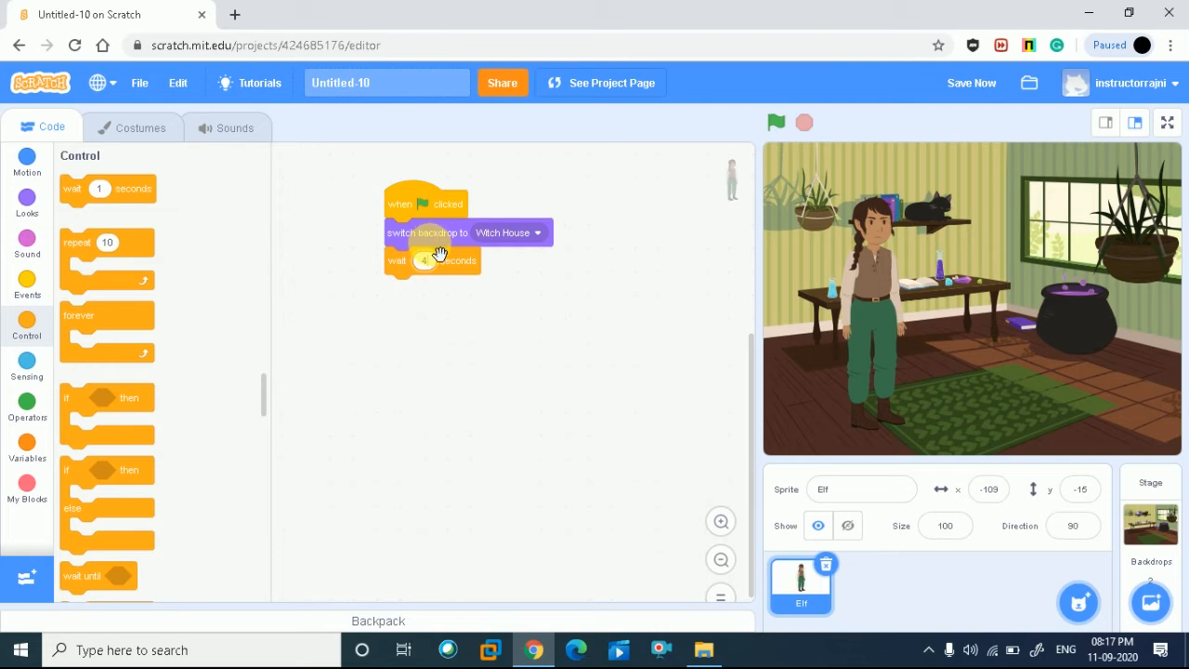
click(424, 261)
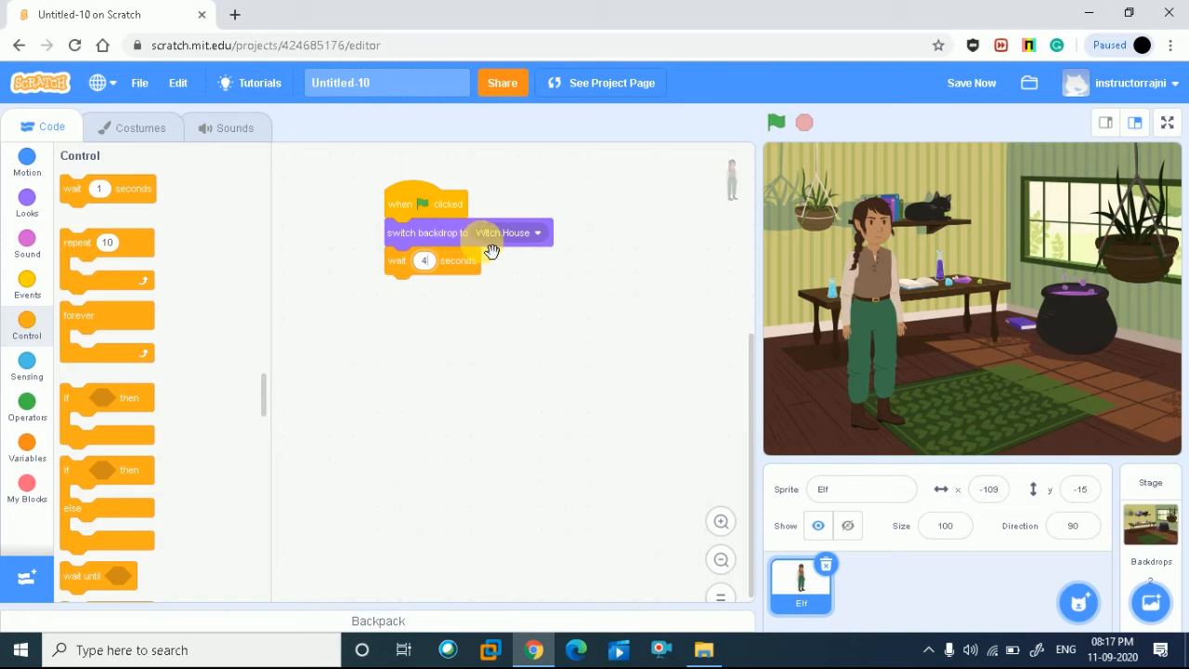
Step: Attach a second switch backdrop block below the wait and check its backdrop options
click(27, 202)
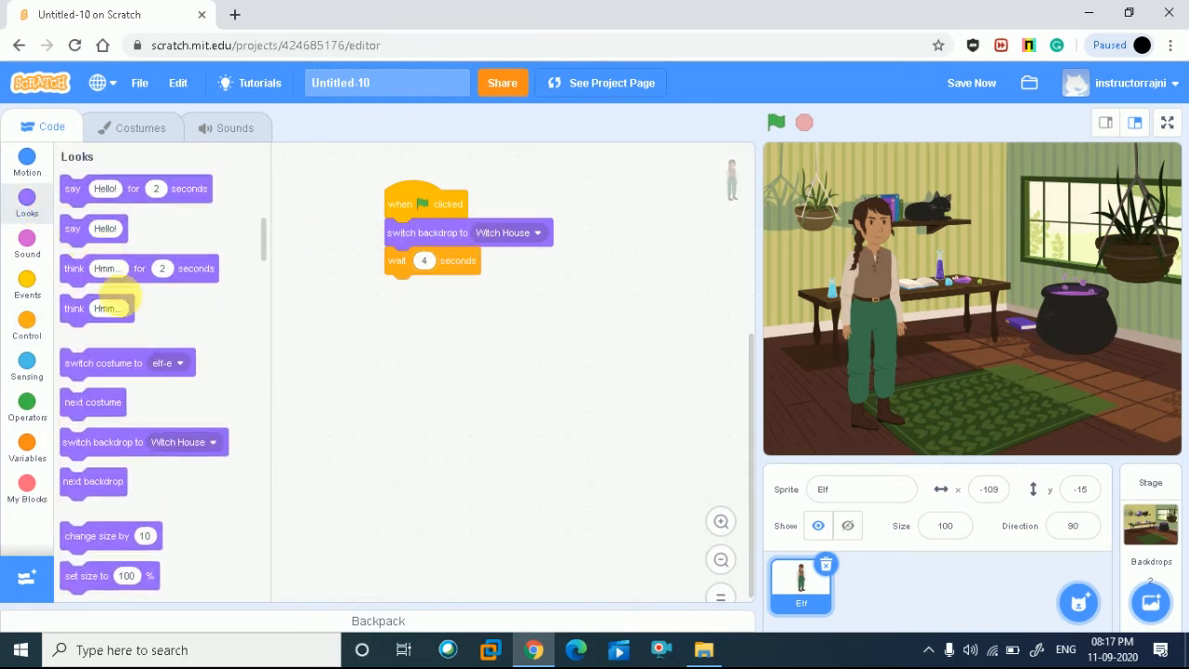
mouse_move(148, 442)
mouse_down()
mouse_move(232, 429)
mouse_move(465, 295)
mouse_up()
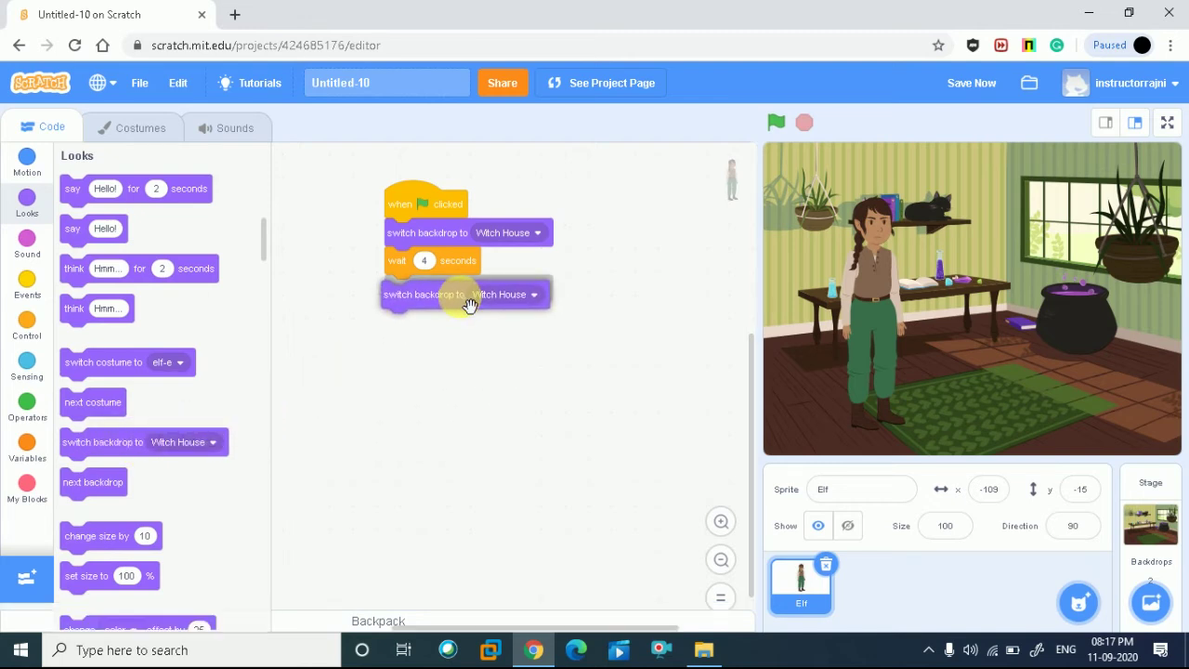
click(539, 289)
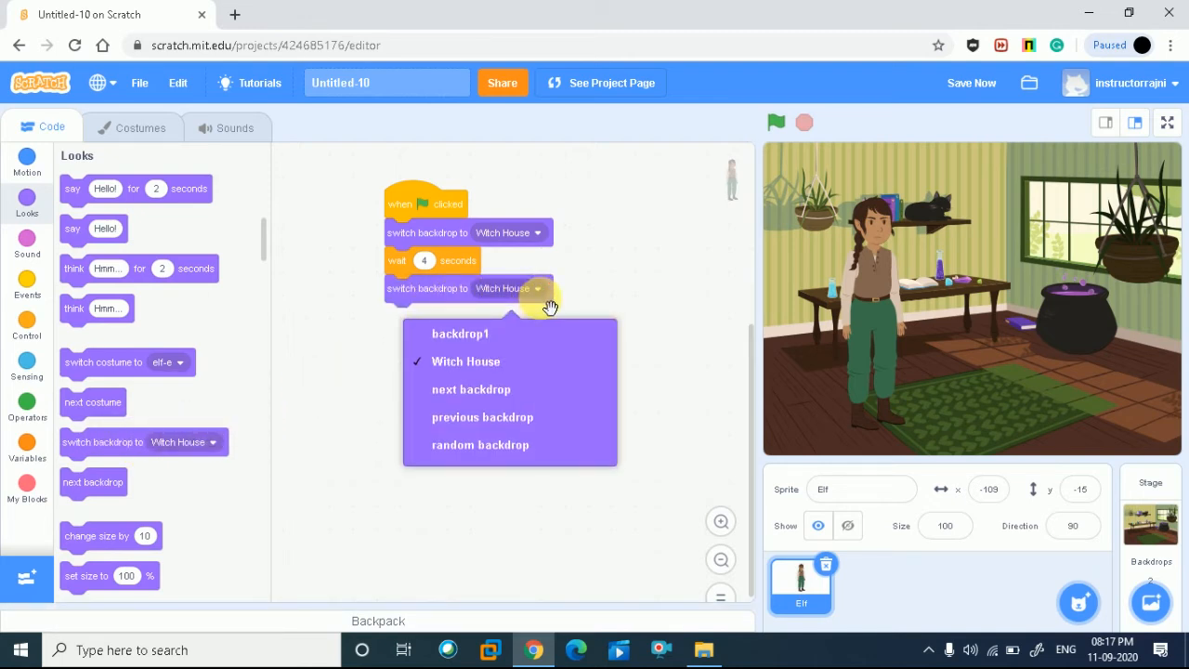
click(636, 323)
mouse_move(1078, 603)
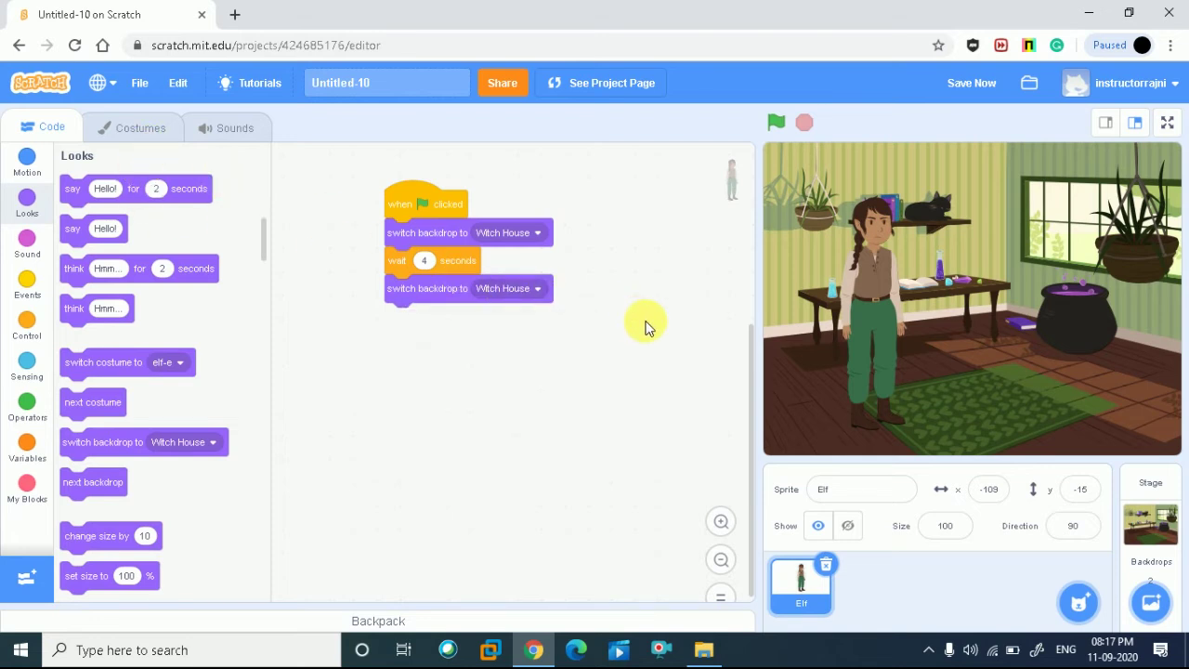
Step: Search the backdrop library for 'mountain' and add the Mountain backdrop
click(1152, 604)
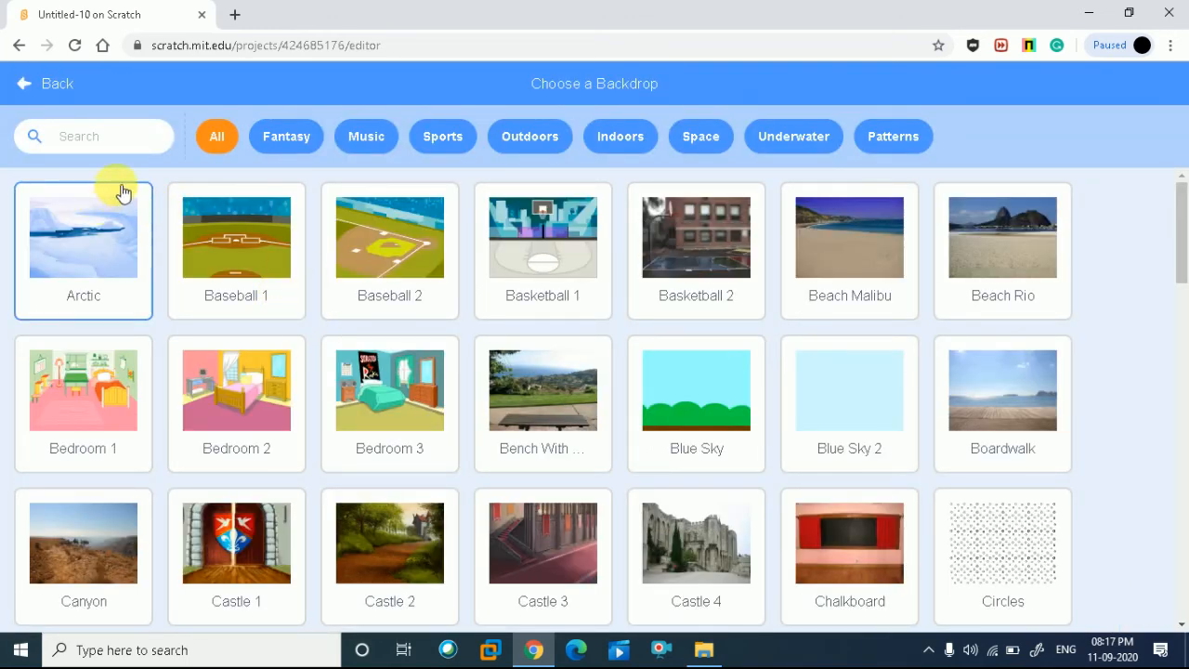
click(93, 136)
text(l)
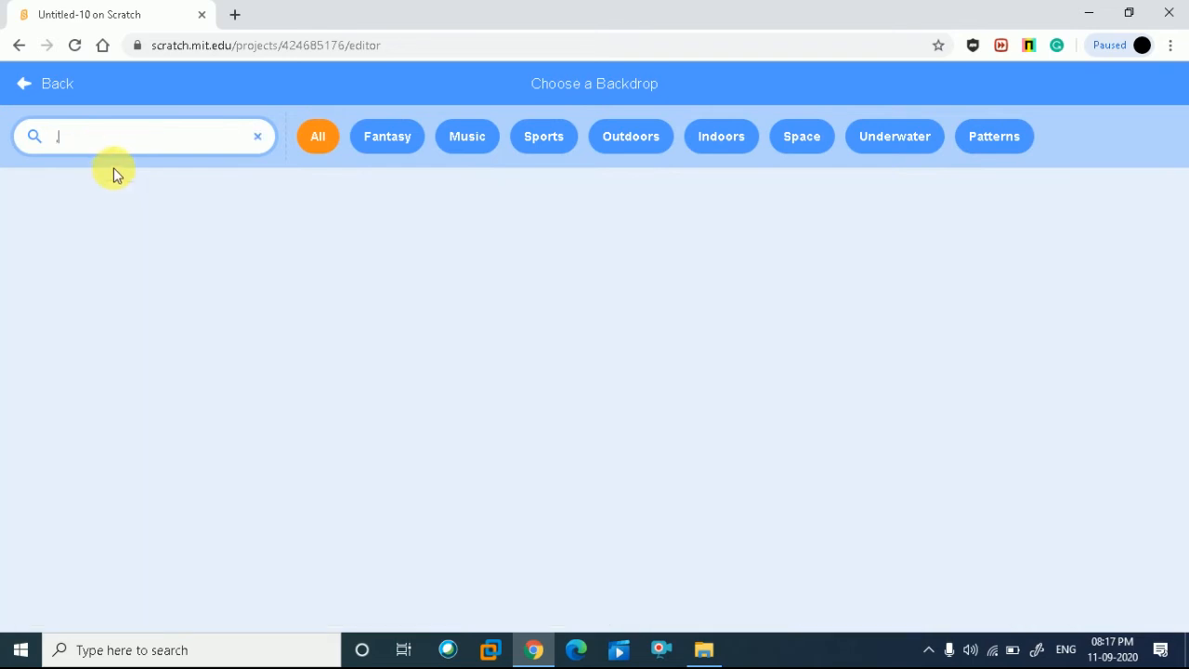
key(BackSpace)
text(moun)
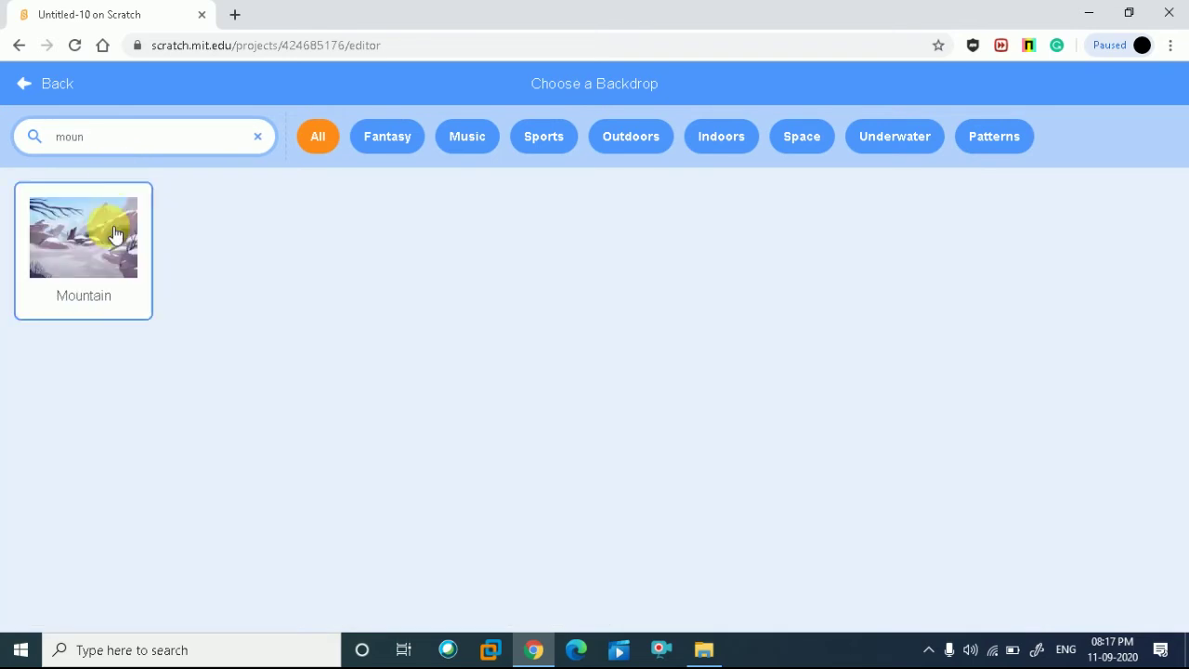
click(83, 237)
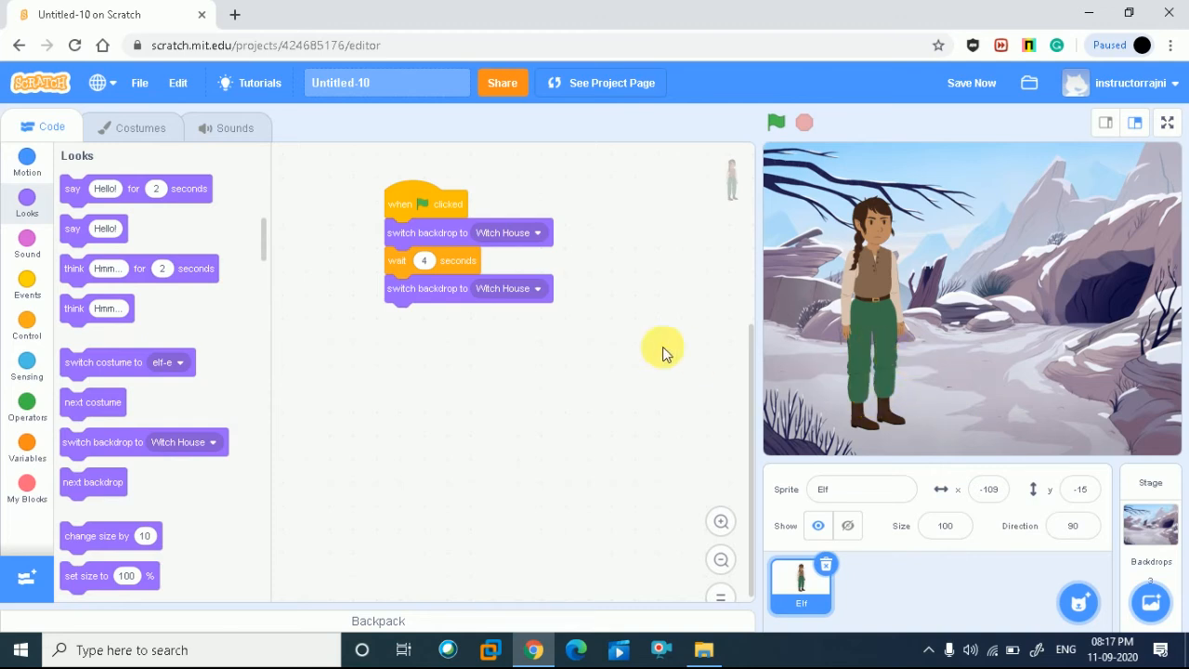
Step: Set the last block to switch backdrop to Mountain and run the script to test it
click(542, 291)
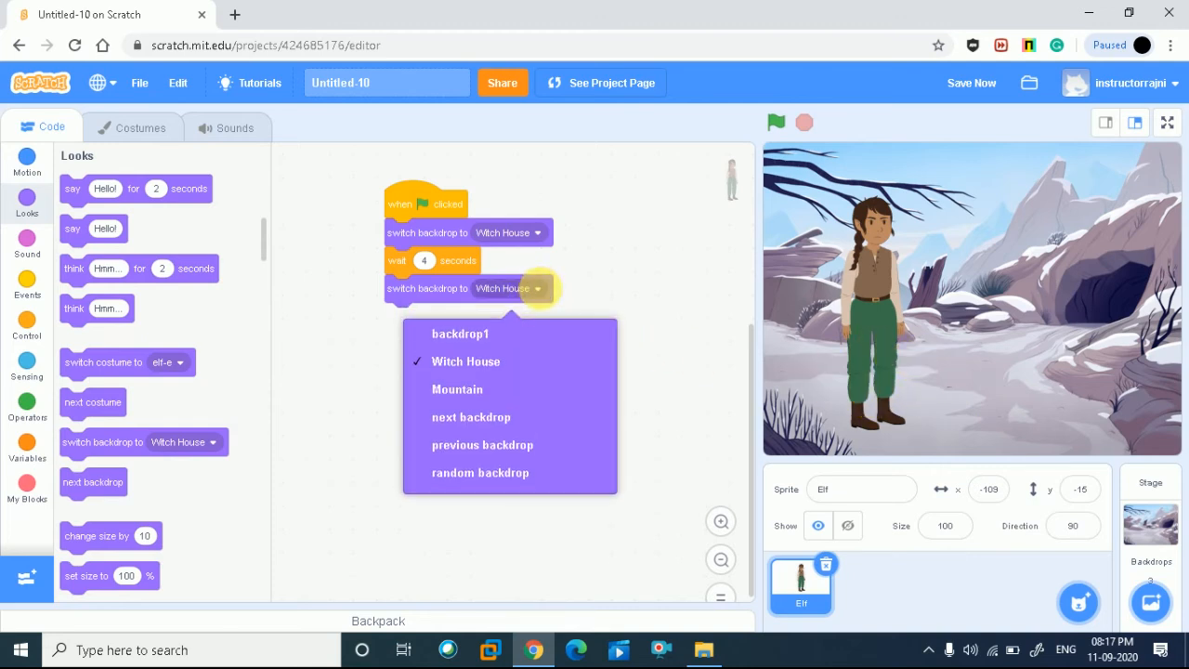
click(508, 391)
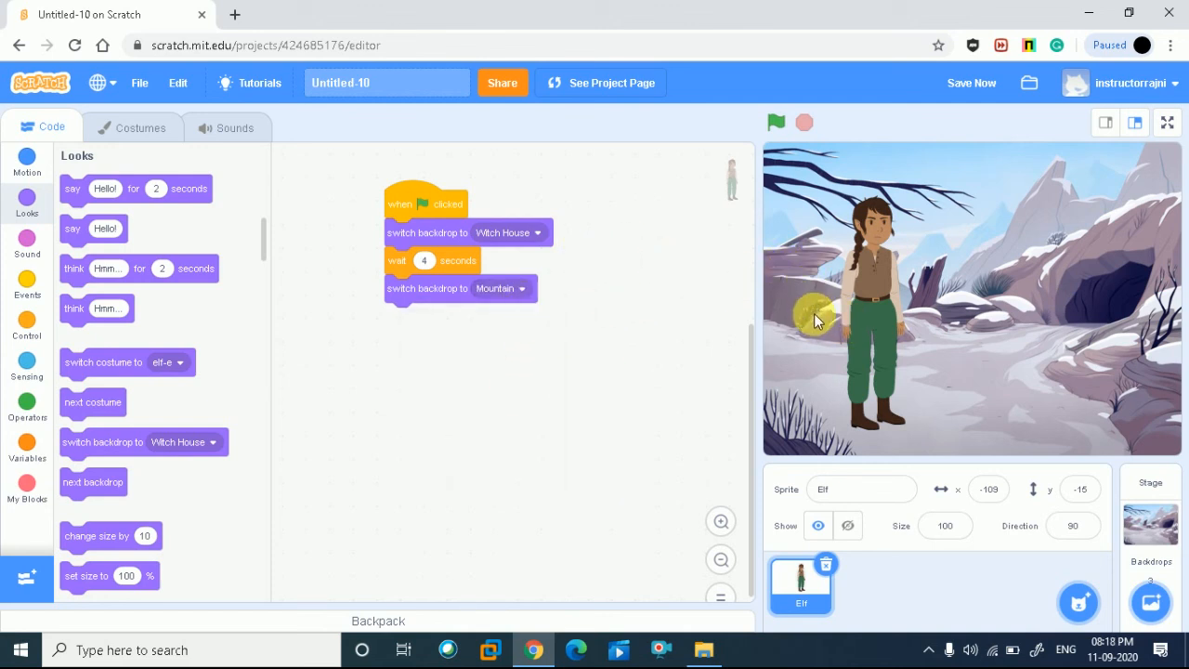
click(417, 209)
click(1167, 121)
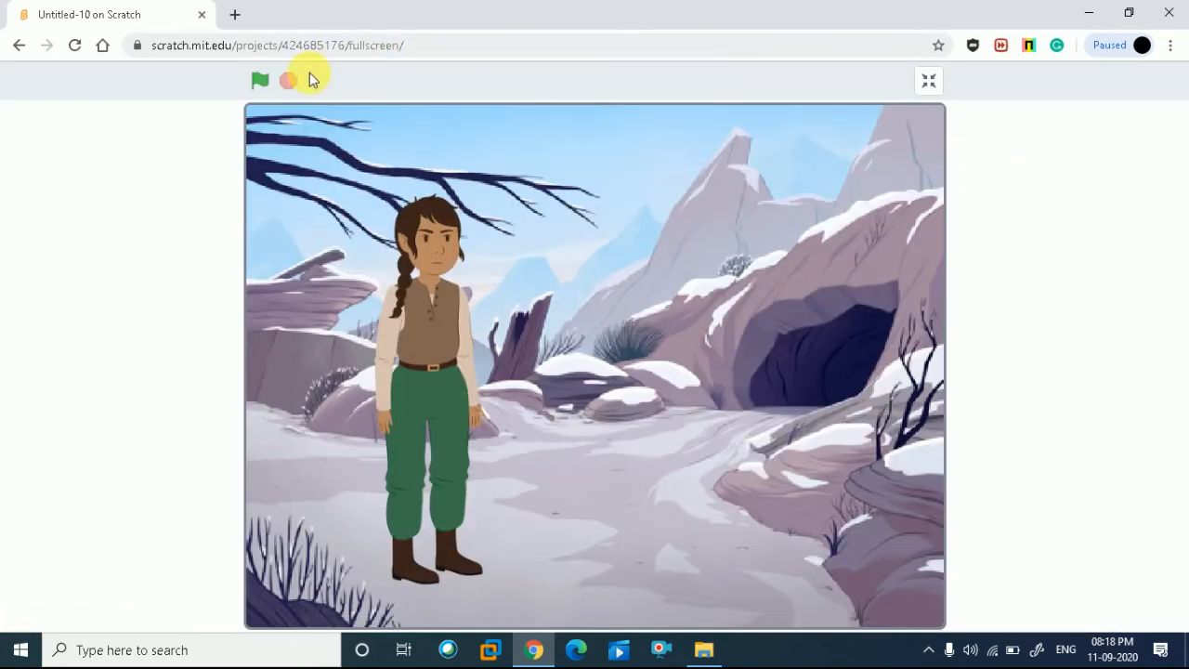
click(260, 82)
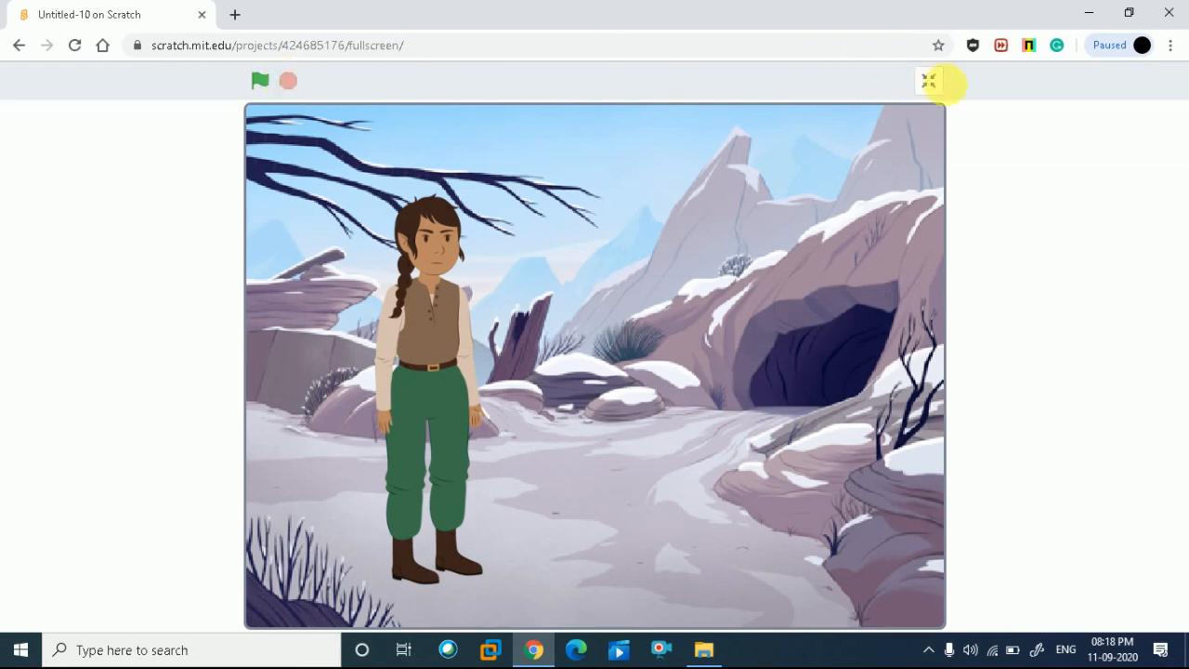
click(929, 80)
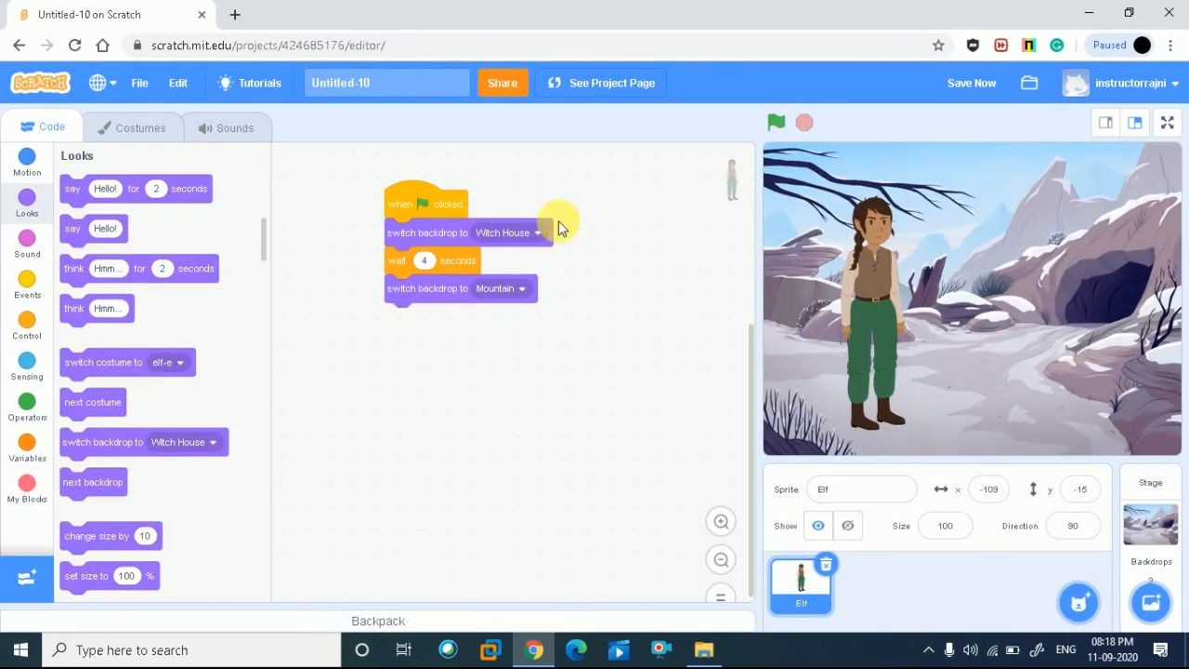